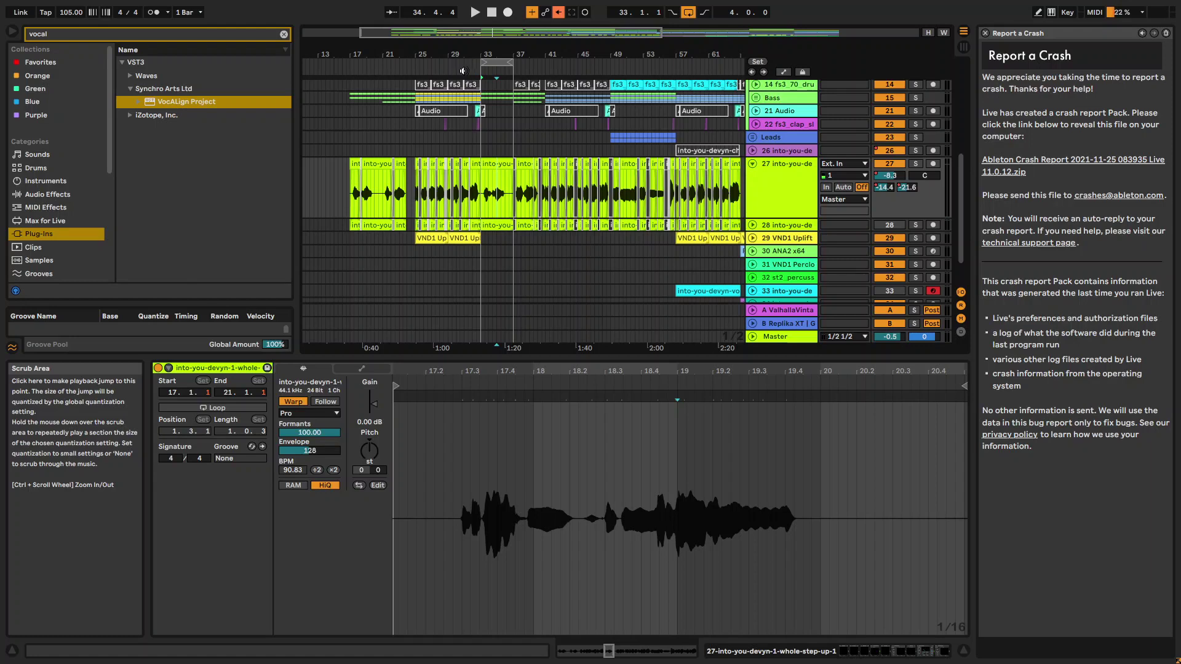
Show the fs3_90_kit_keys_loop MIDI clip's notes in the Detail view's note editor
left_click(463, 71)
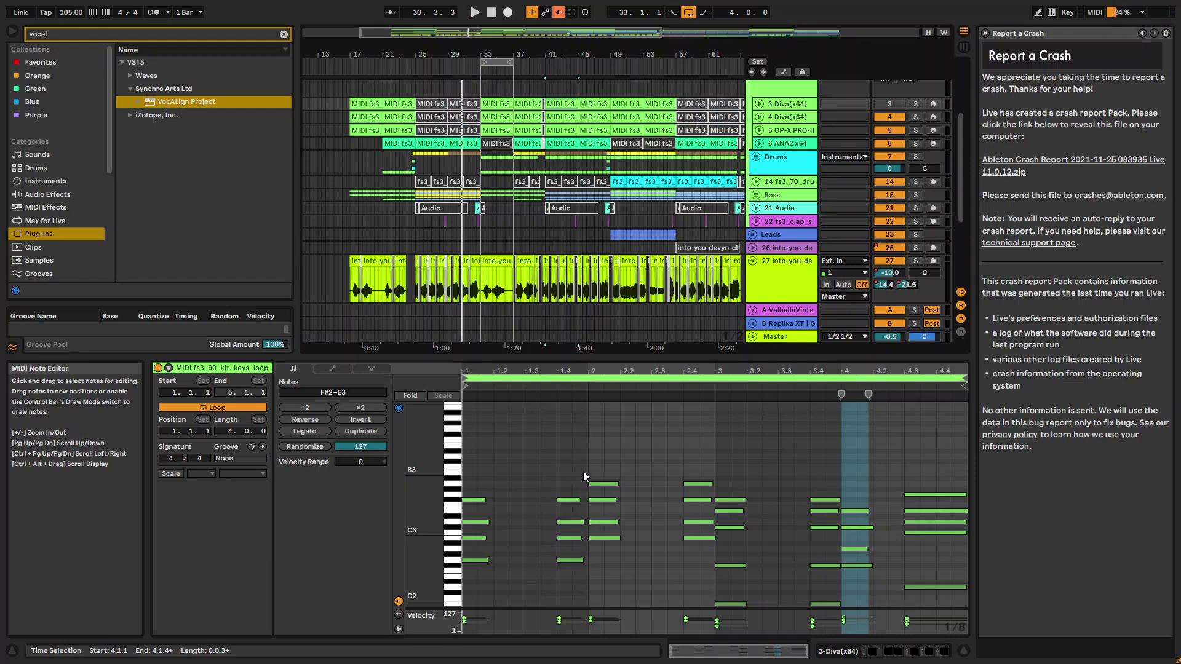
Start playback and select bars 33.1.1 to 37.1.1 across the arrangement clips
key("space")
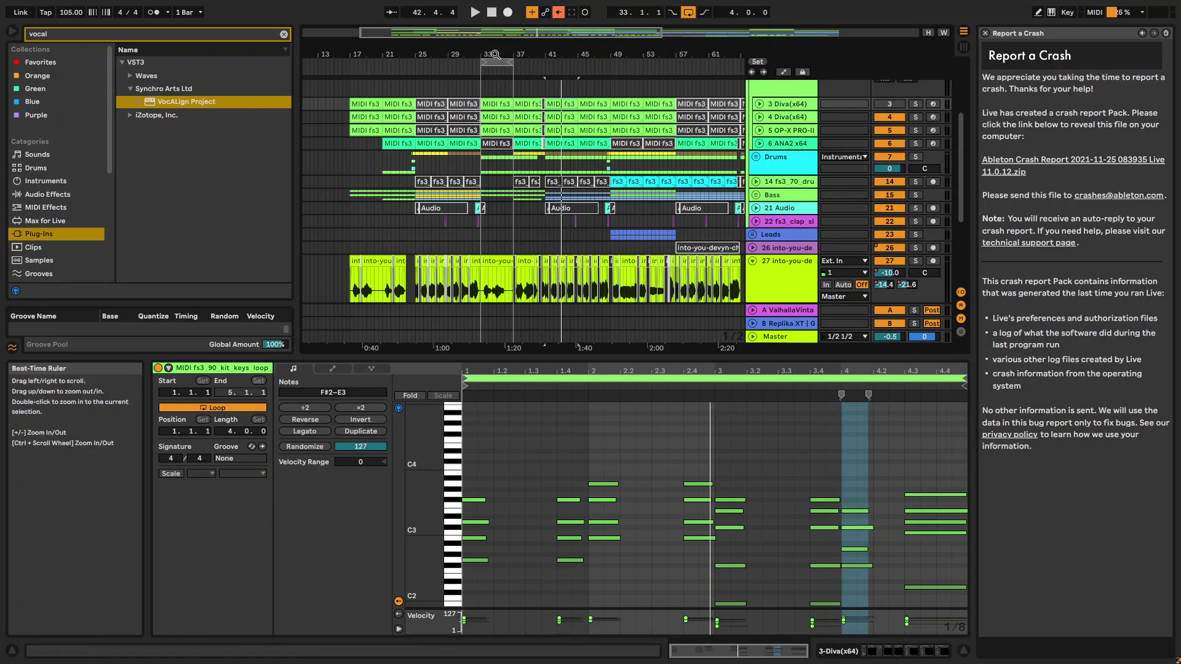
left_click_drag(490, 59, 575, 87)
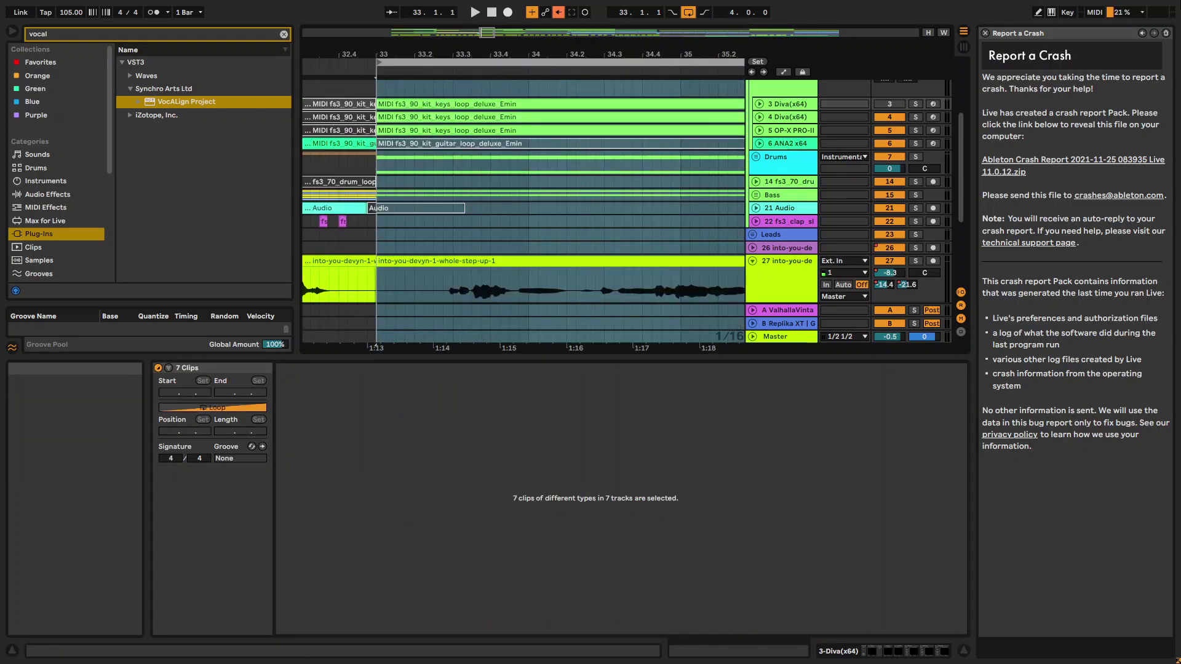
key("space")
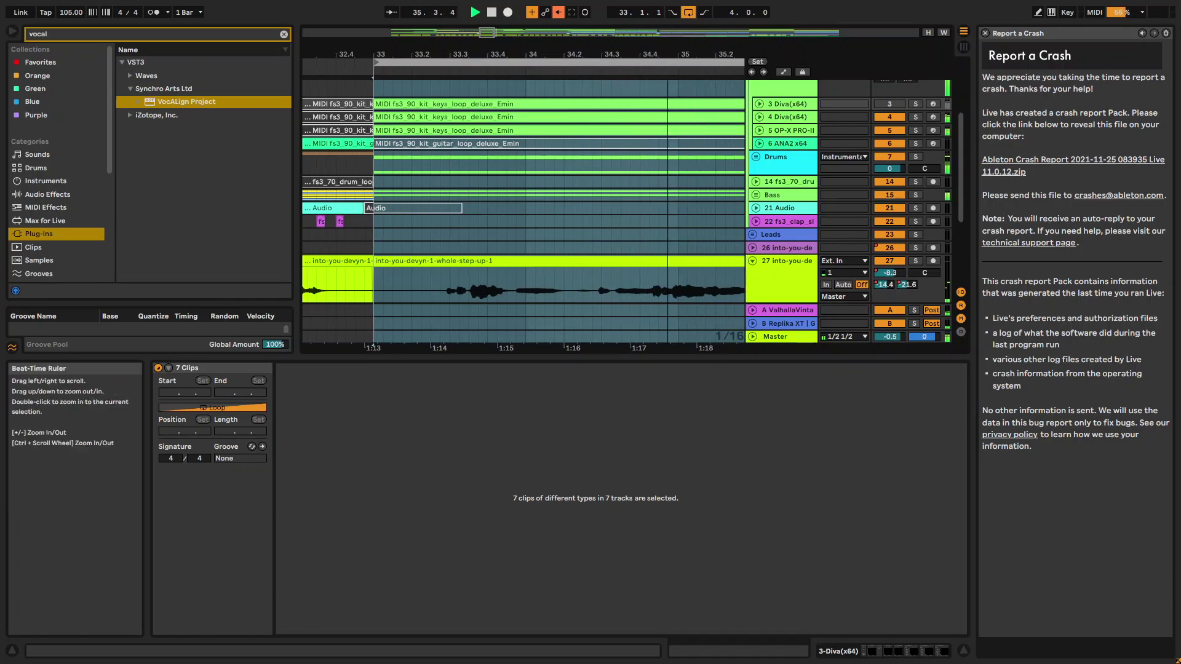
left_click_drag(658, 55, 575, 50)
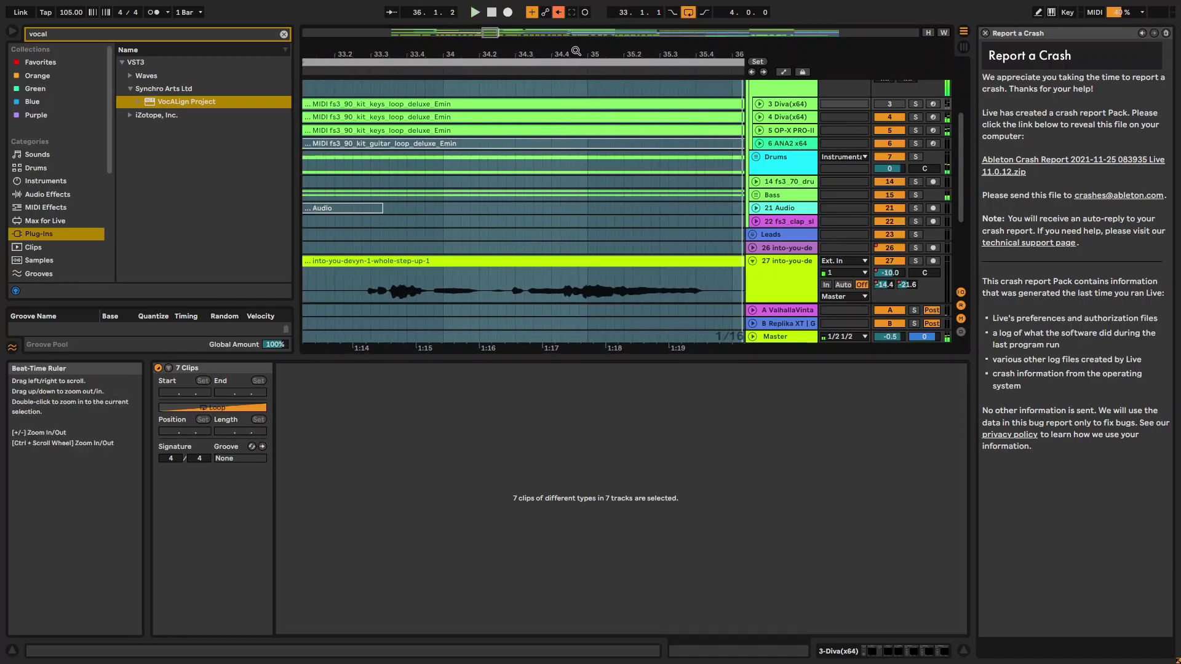
Open the track 27 into-you vocal clip in the sample editor and select 33.2.1 to 36.2.1
left_click(468, 289)
double_click(544, 56)
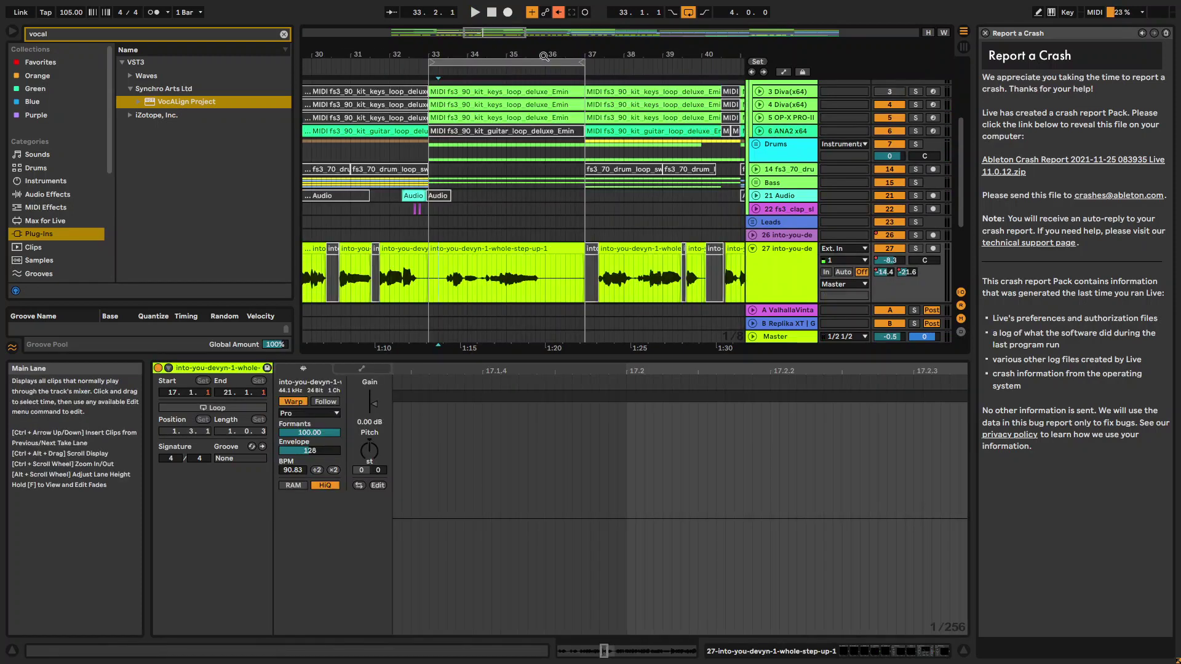
left_click_drag(437, 274, 552, 268)
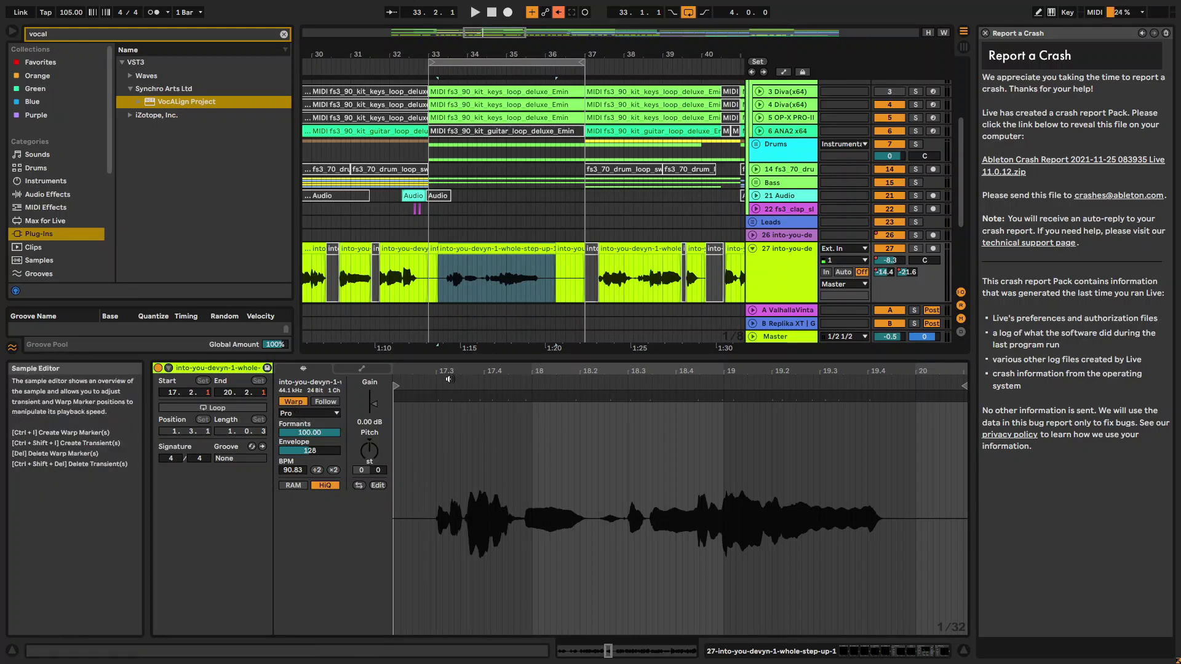
right_click(629, 457)
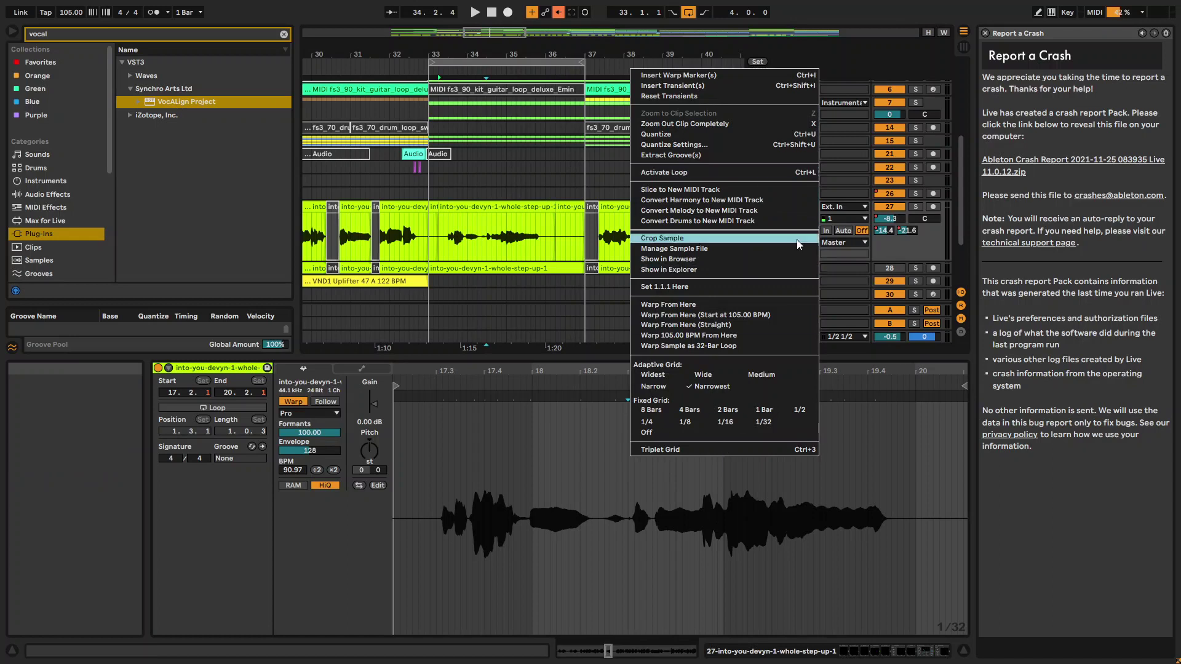
Switch the vocal clip's grid from adaptive 1/32 to Fixed Grid 1/16
left_click(726, 423)
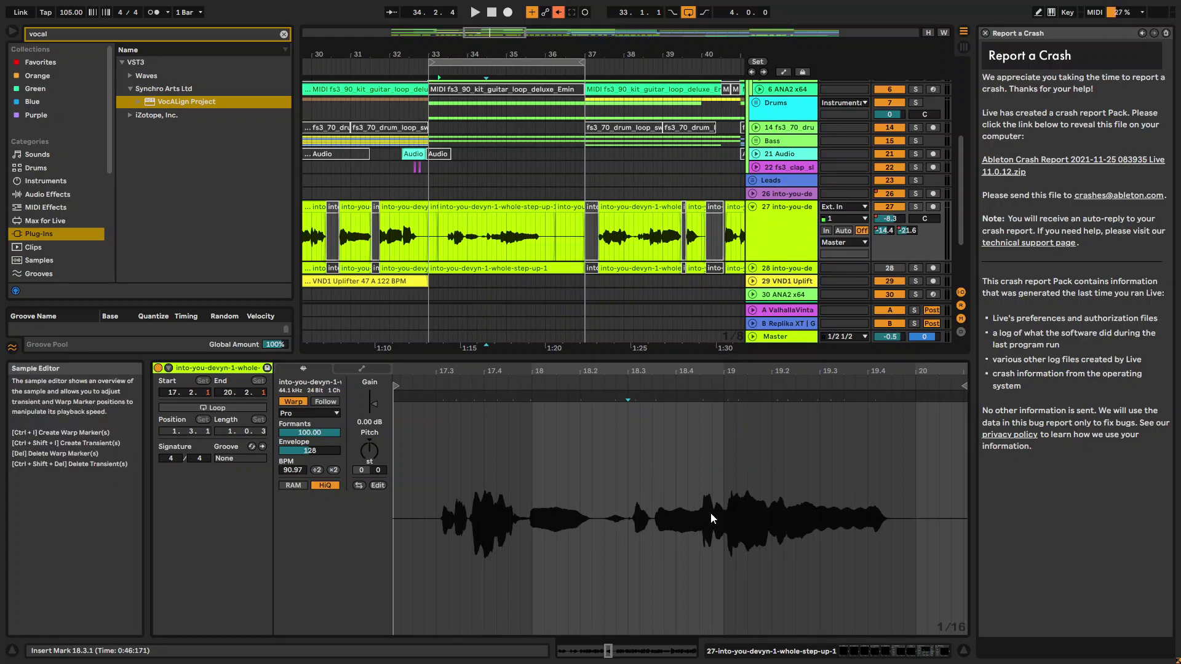
Add warp markers on two vocal transients, pulling the second onto 18.1.1 for 99.40 BPM
left_click(418, 382)
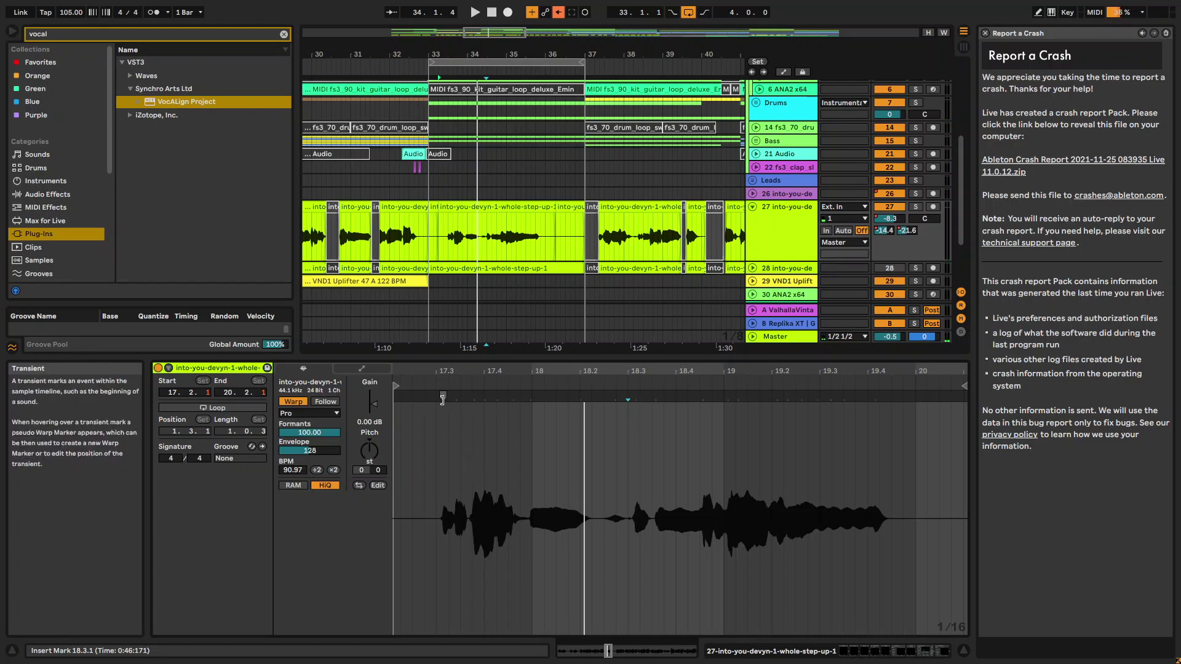
double_click(443, 397)
left_click_drag(440, 398, 437, 399)
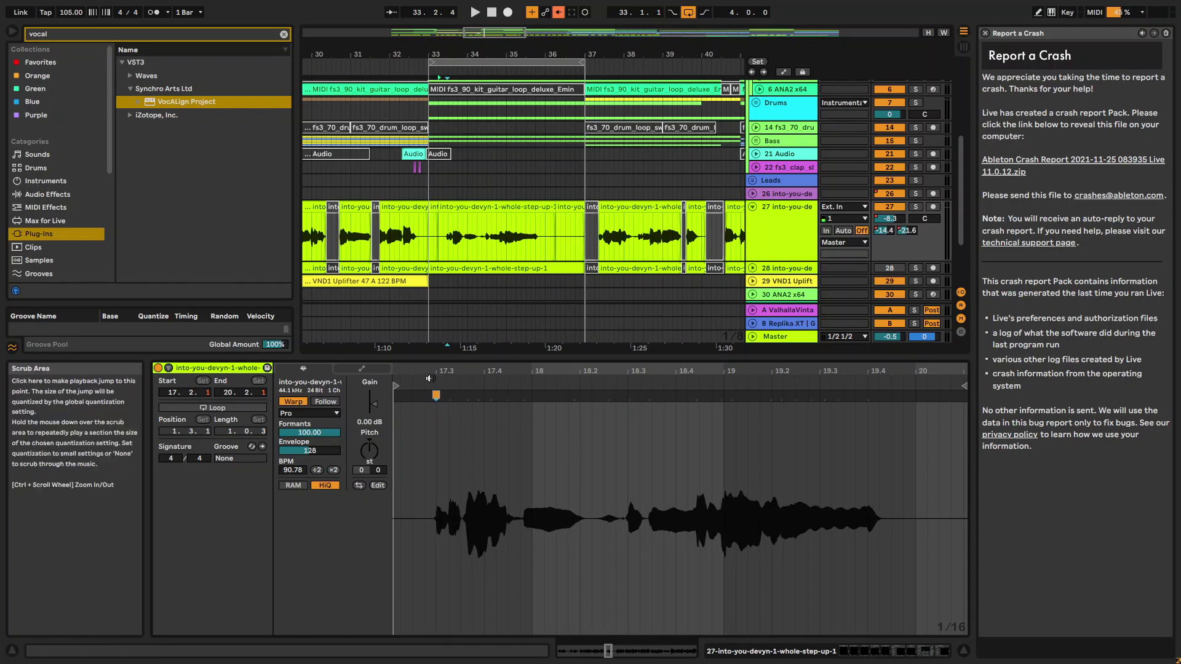
double_click(523, 397)
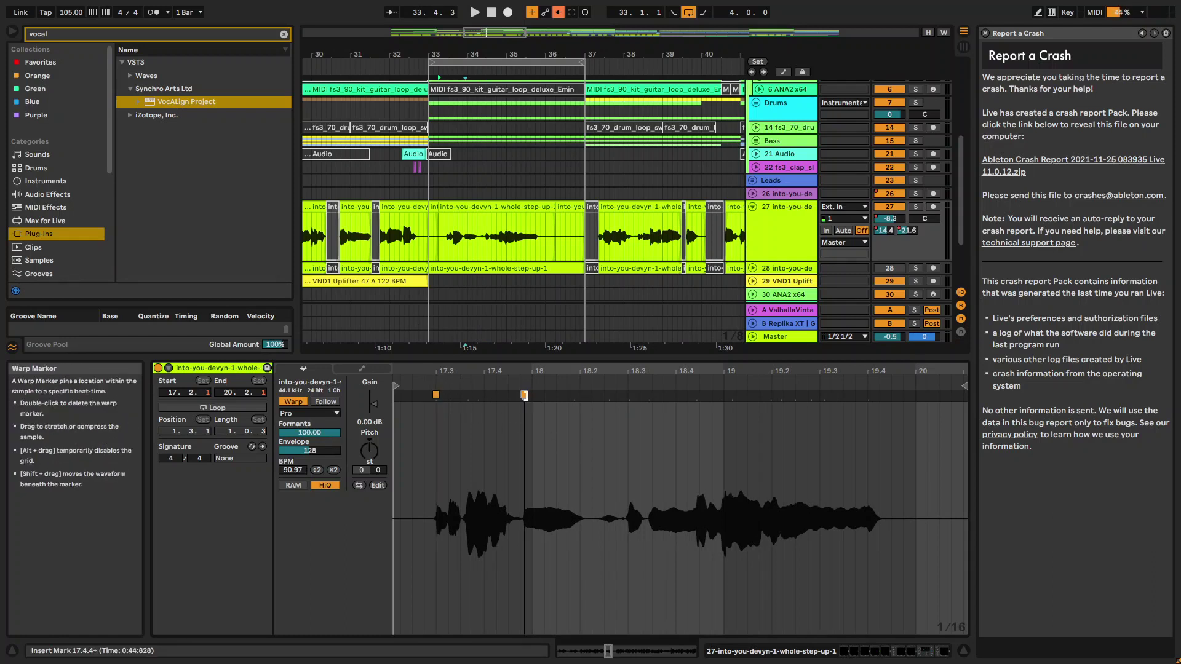
left_click_drag(524, 396, 530, 397)
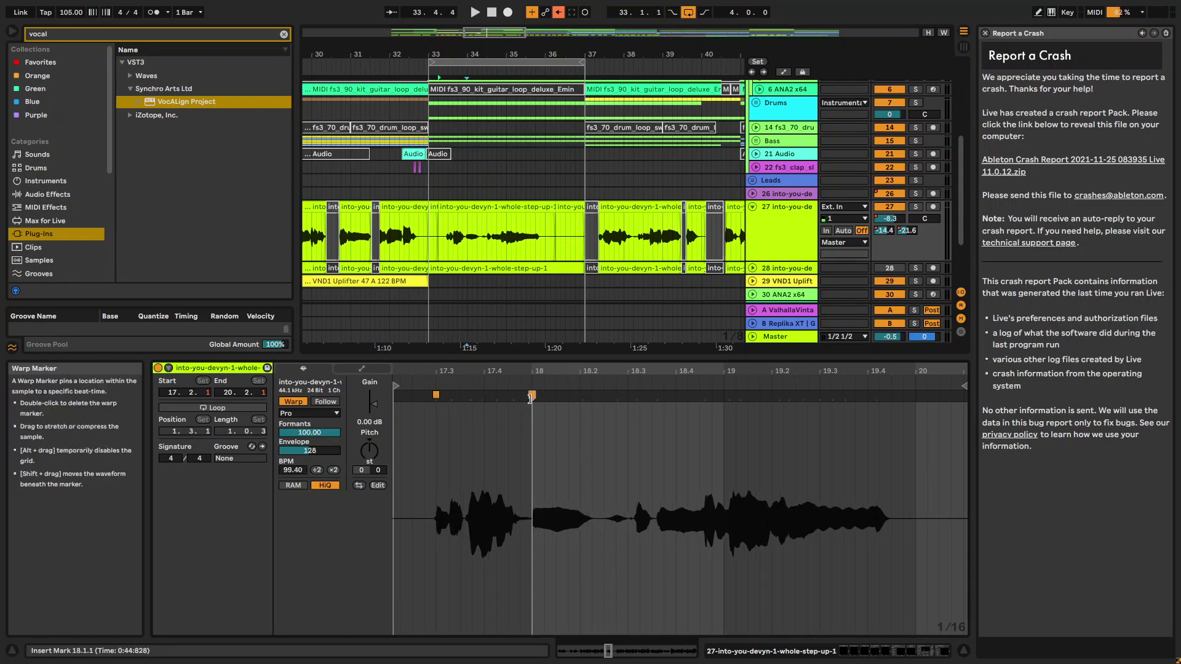
left_click(406, 380)
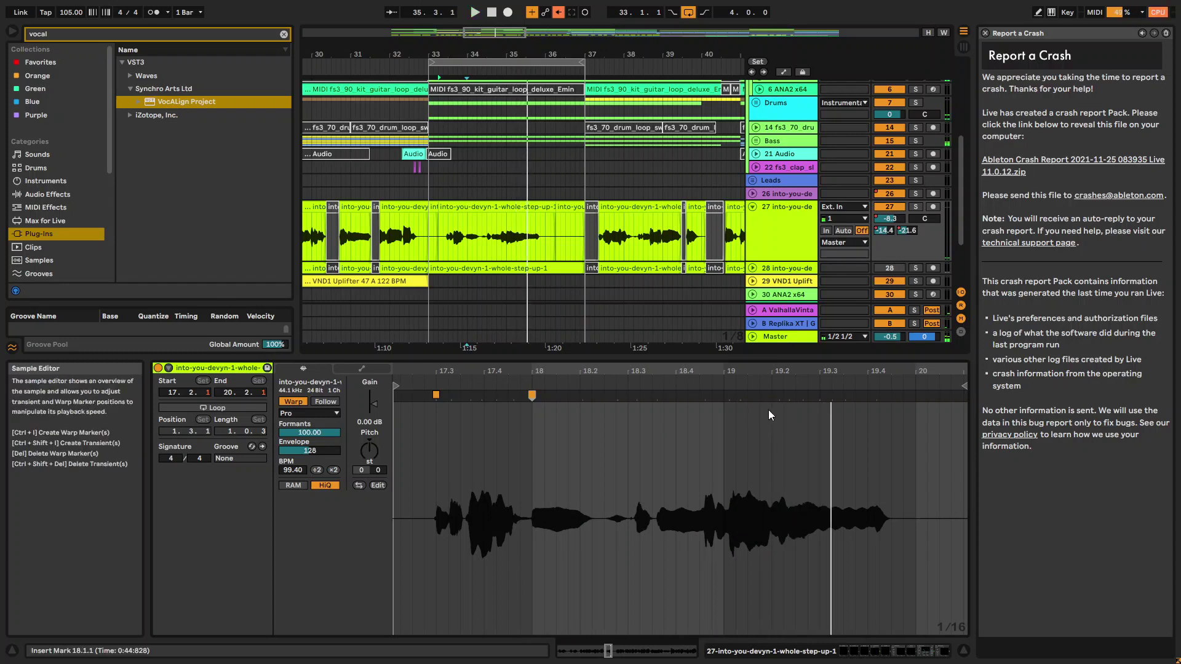
Drag the warp marker near bar 19 earlier in stages until Seg. BPM reads 75.18
left_click_drag(727, 401, 749, 401)
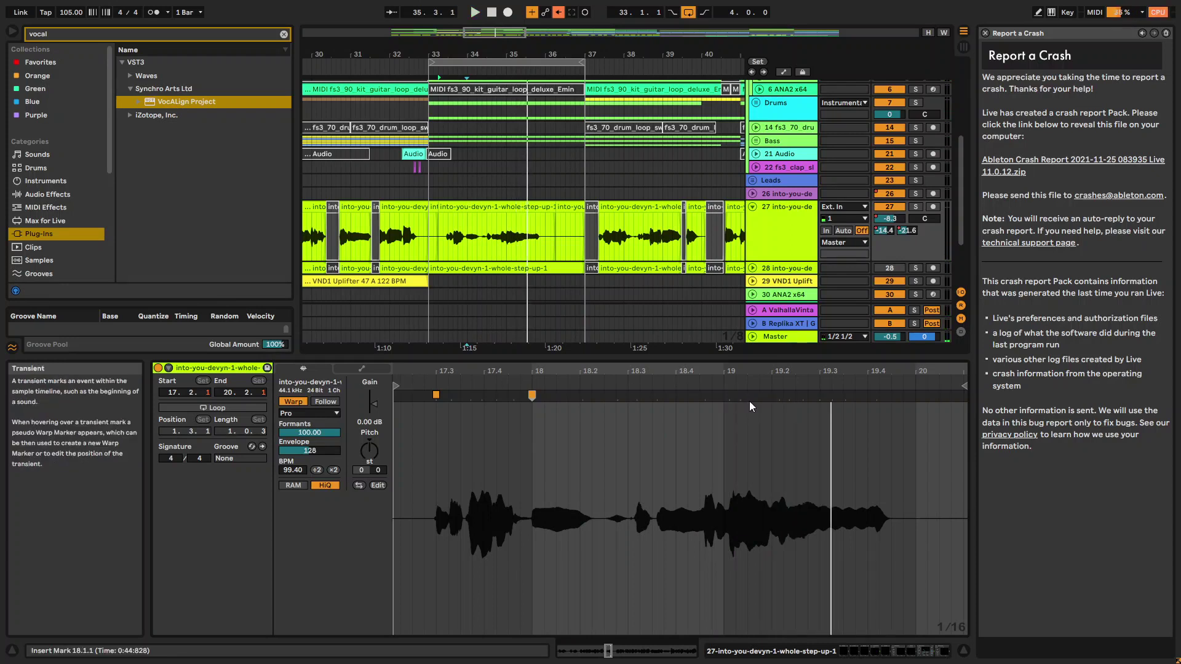
key("space")
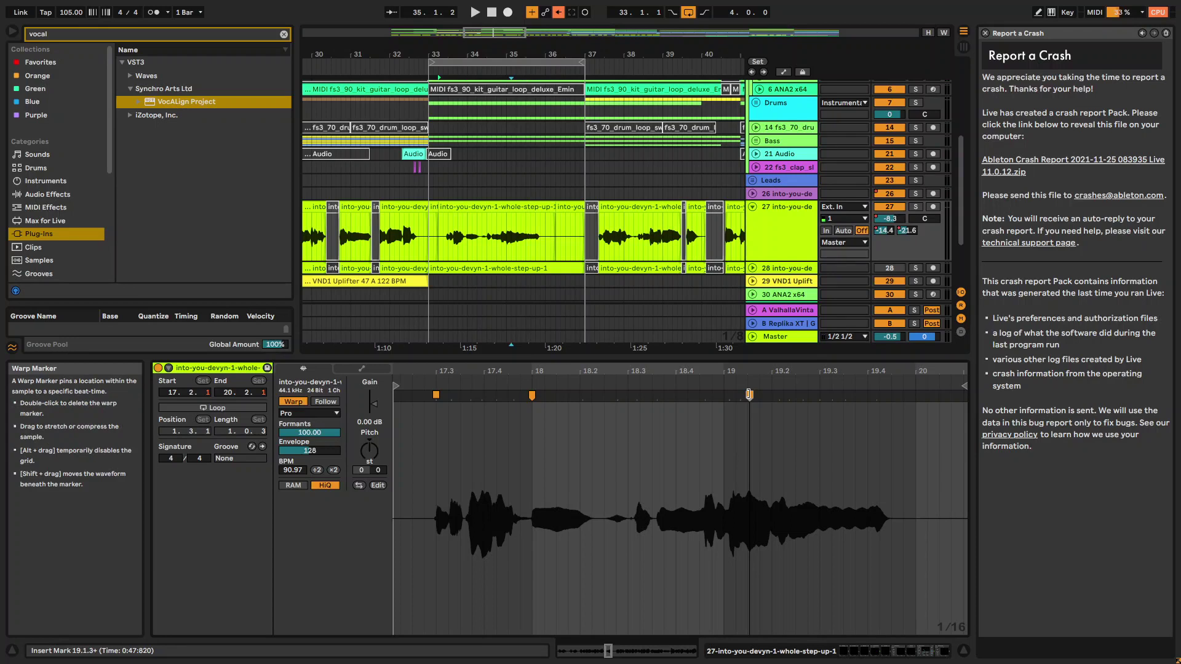
left_click_drag(749, 394, 736, 395)
left_click(426, 384)
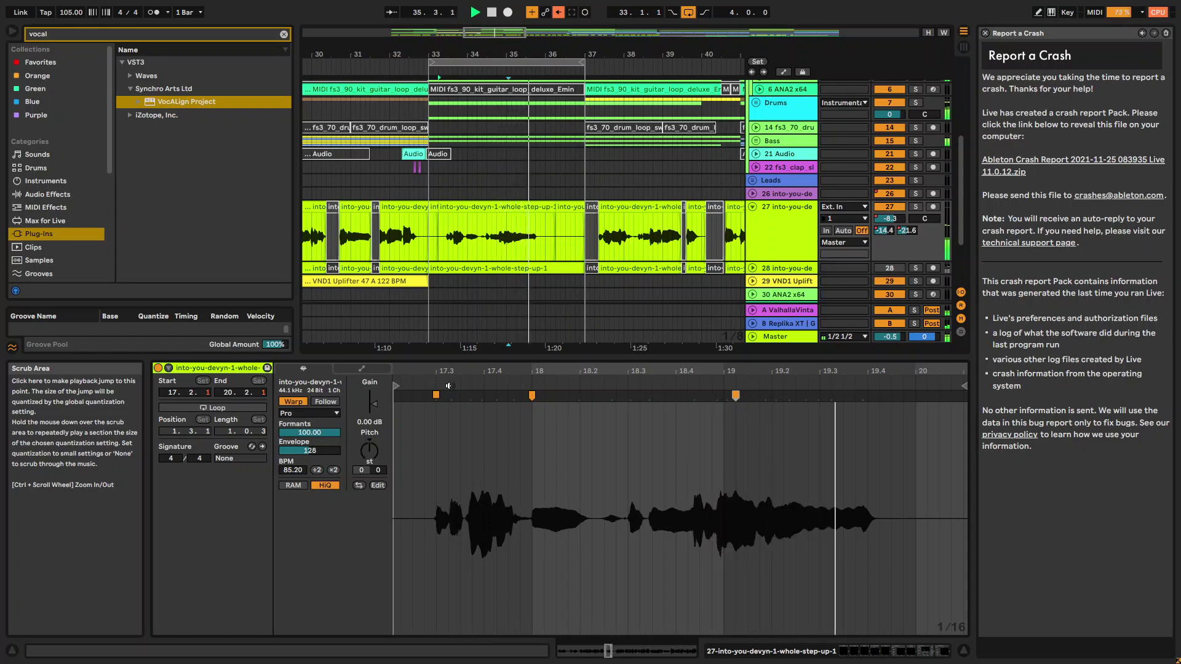
left_click_drag(735, 397, 724, 395)
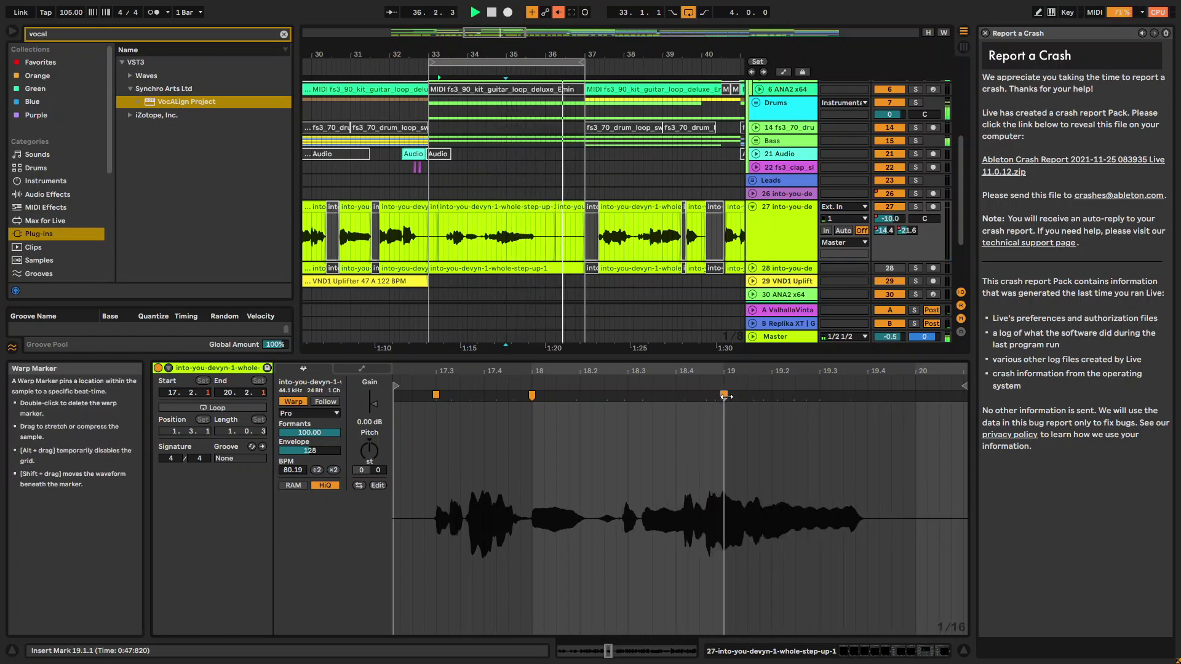
left_click(401, 377)
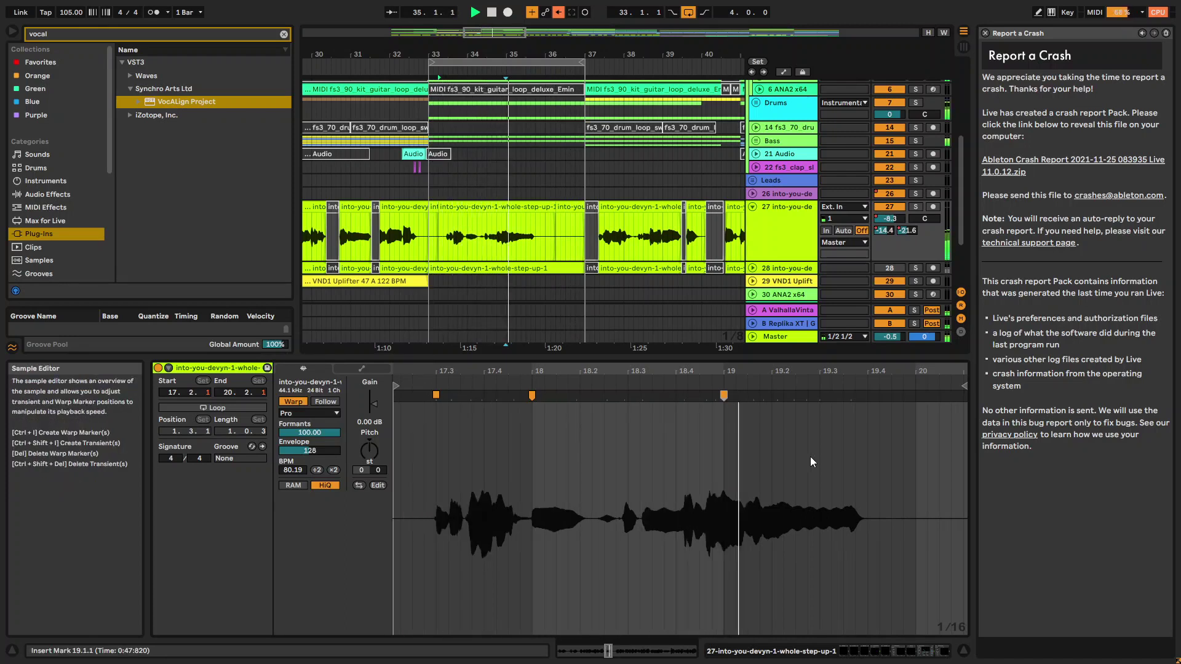
left_click_drag(724, 396, 712, 396)
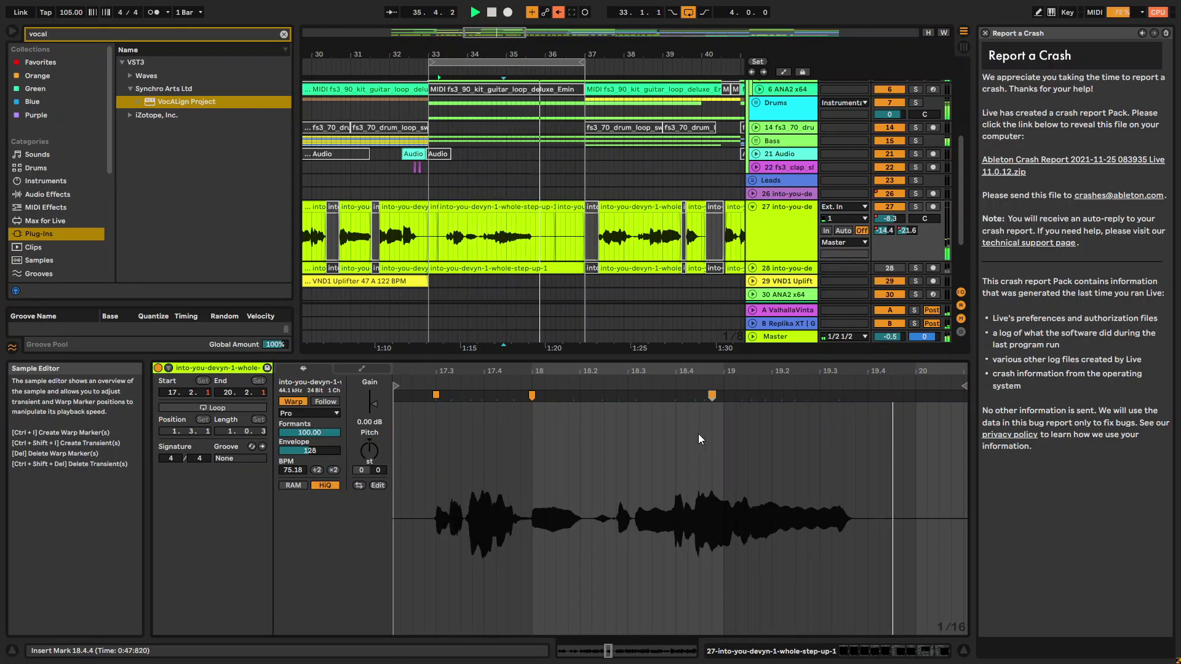
Add warp markers around 18.2.4 and 18.3, shift the 18.3 marker later, and audition from 17.3
left_click(638, 404)
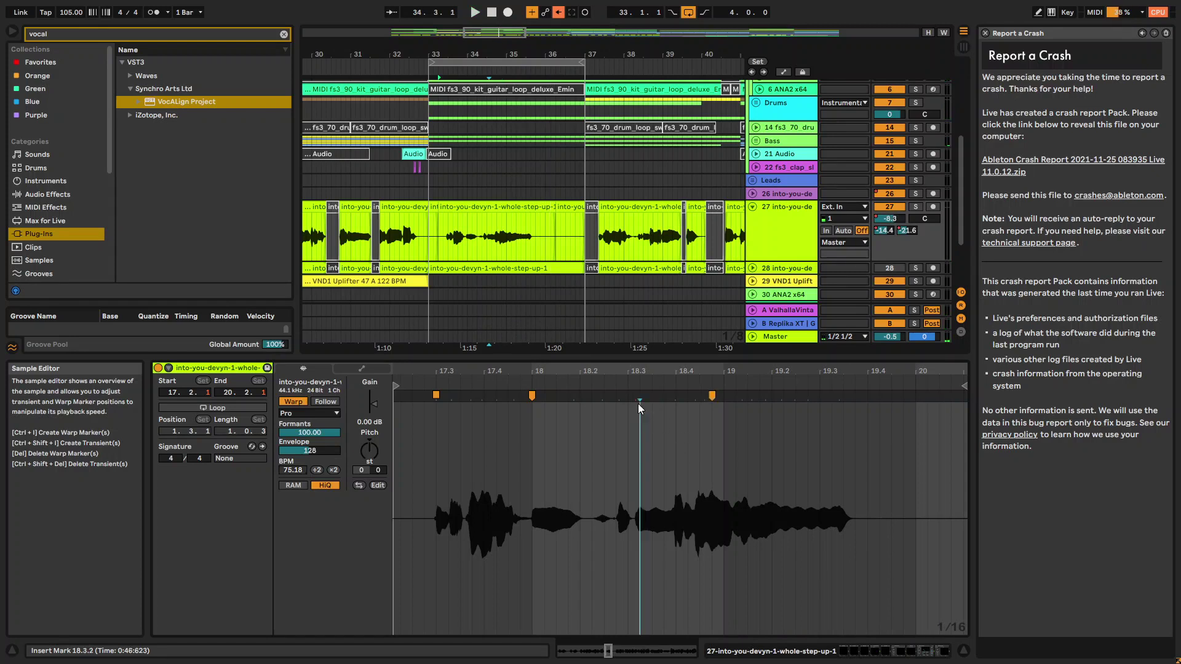
double_click(640, 394)
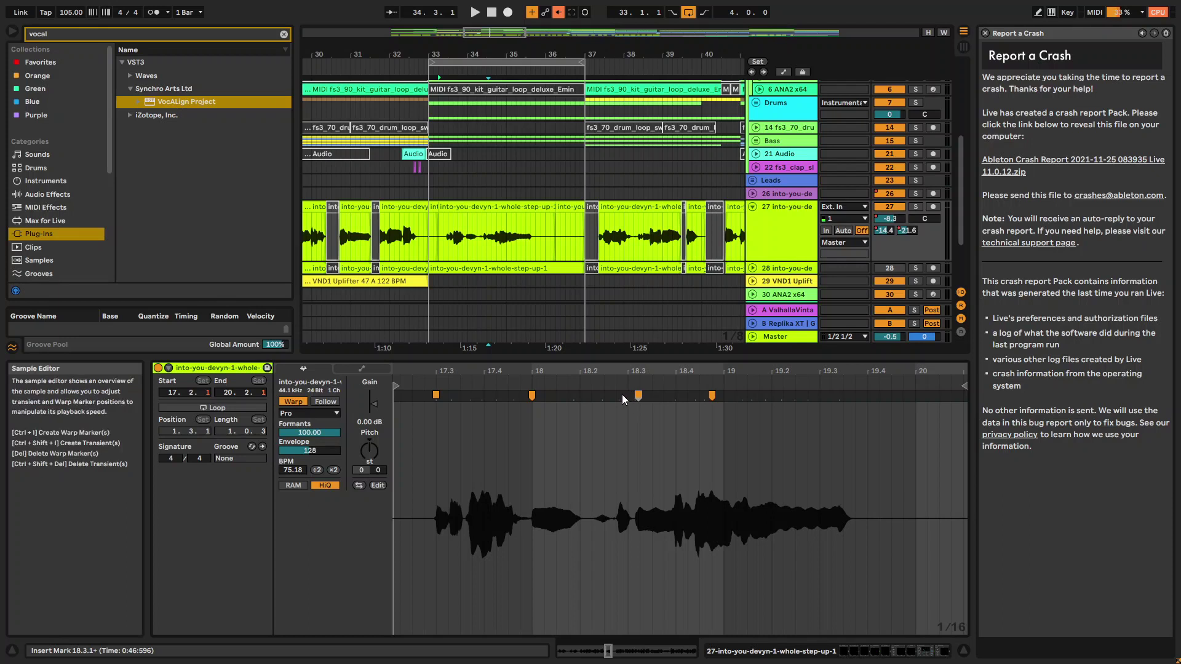
left_click(615, 394)
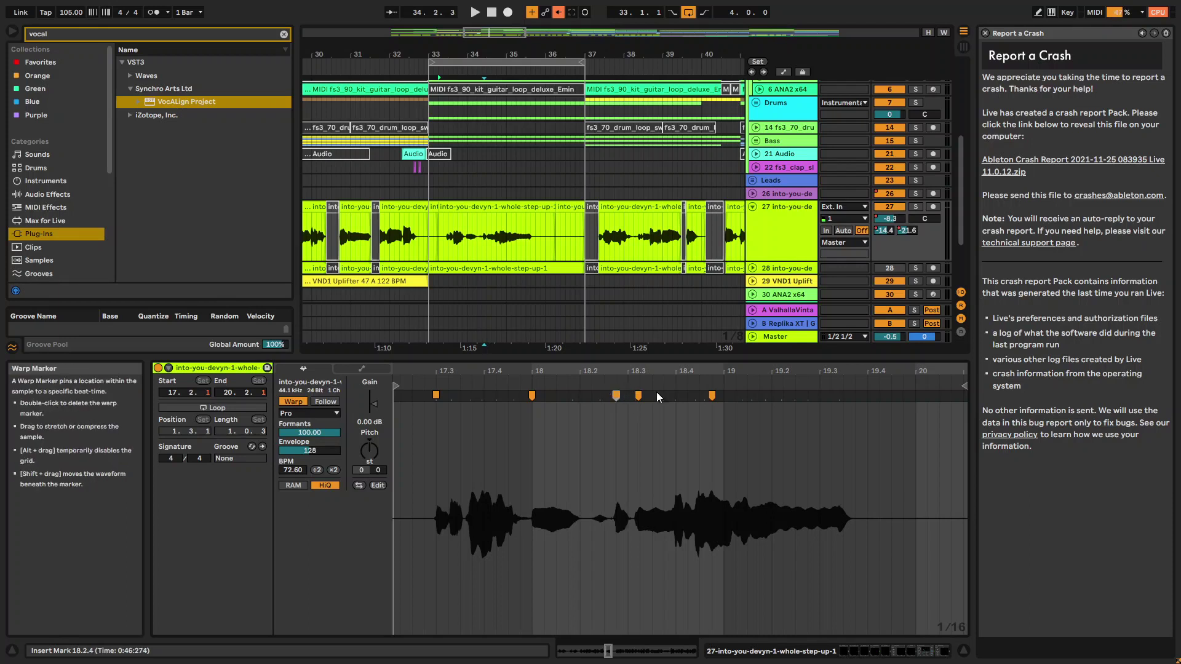
left_click(640, 395)
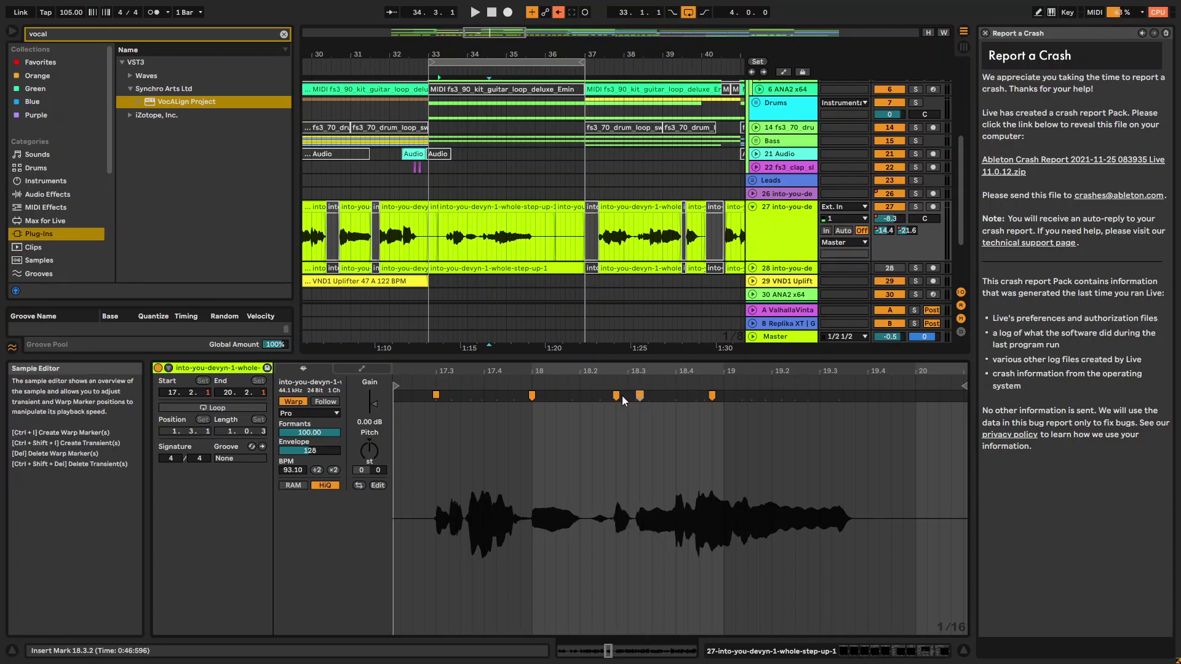
left_click_drag(646, 398, 658, 398)
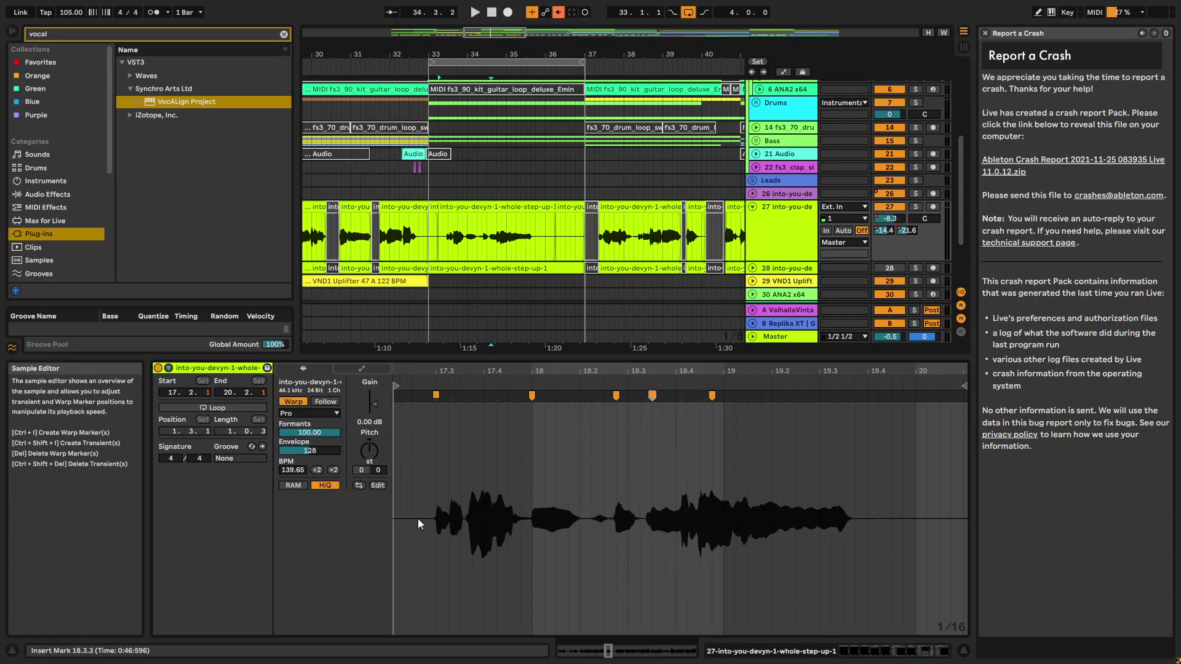
left_click(424, 385)
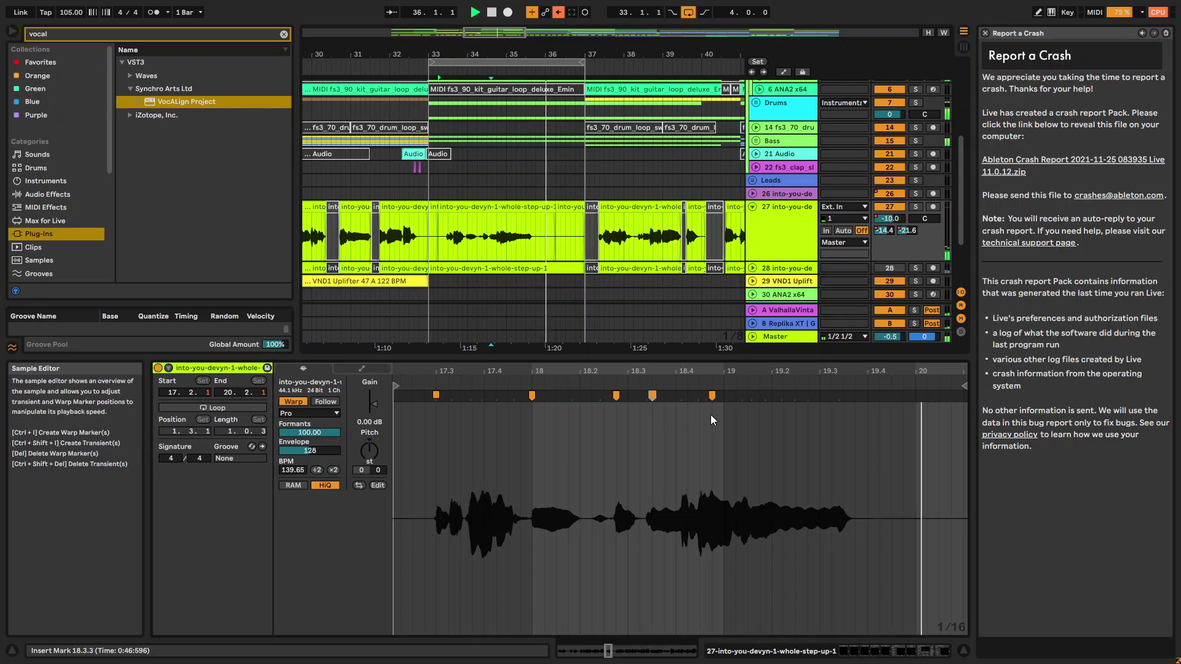
Add a warp marker near 19.1 and drag it later, bringing the clip to 114.30 BPM
double_click(770, 454)
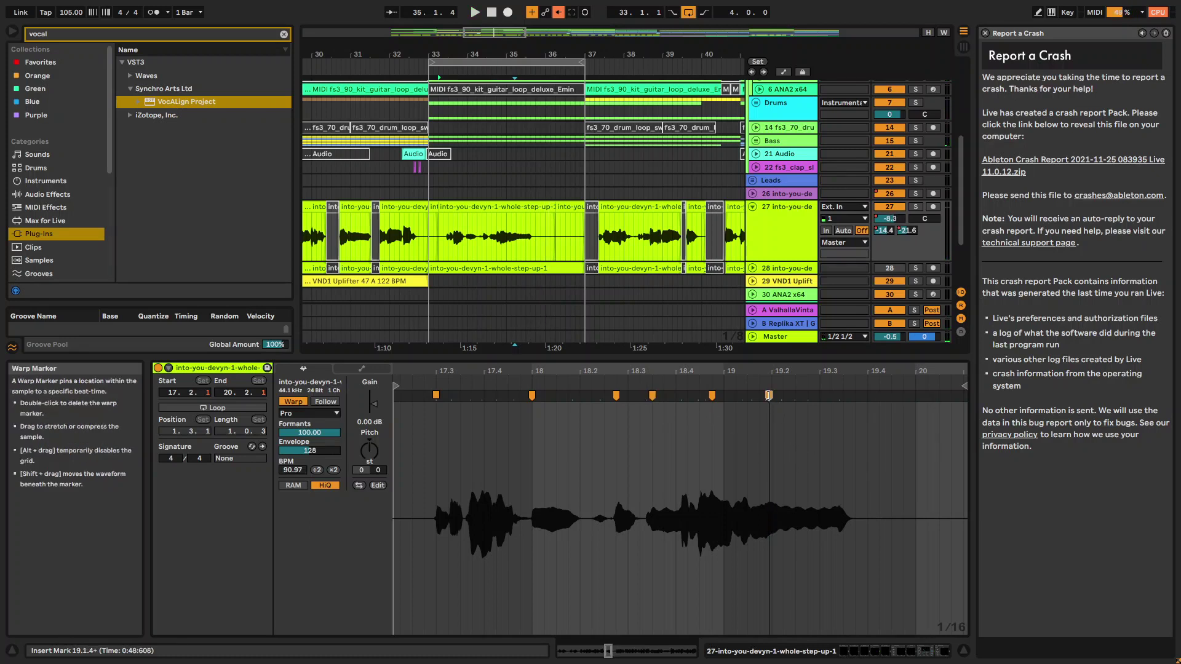
left_click_drag(769, 396, 783, 396)
left_click(432, 381)
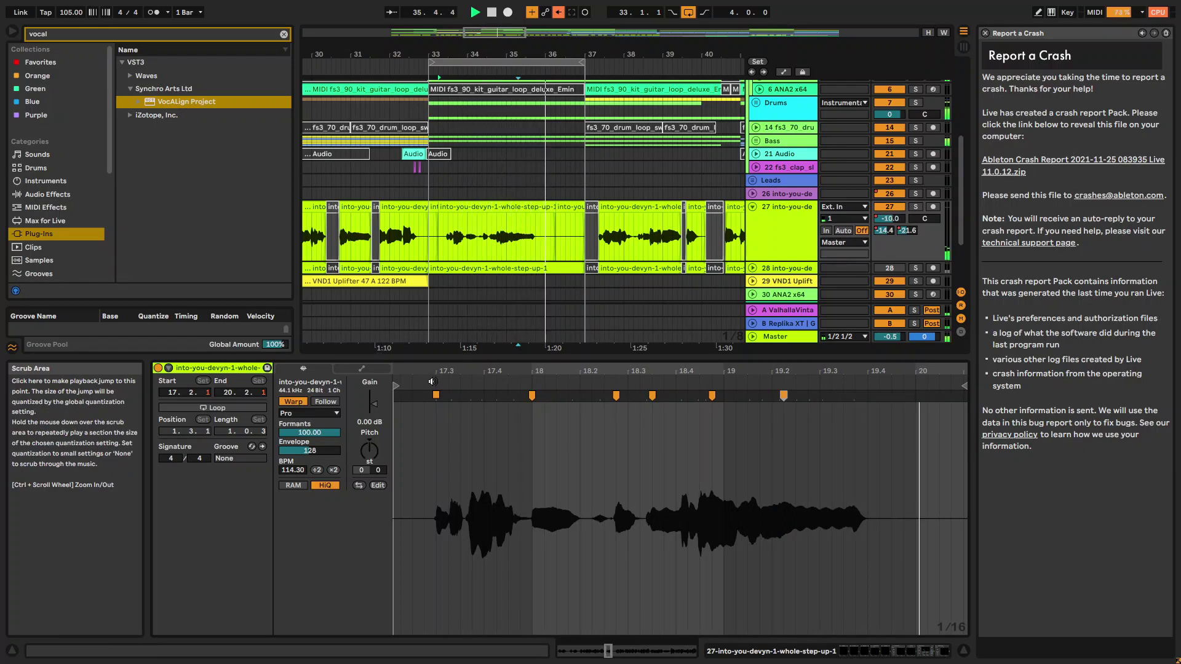
Undo the last change and audition the vocal clips on tracks 27 and 28
key("space")
key("ctrl+z")
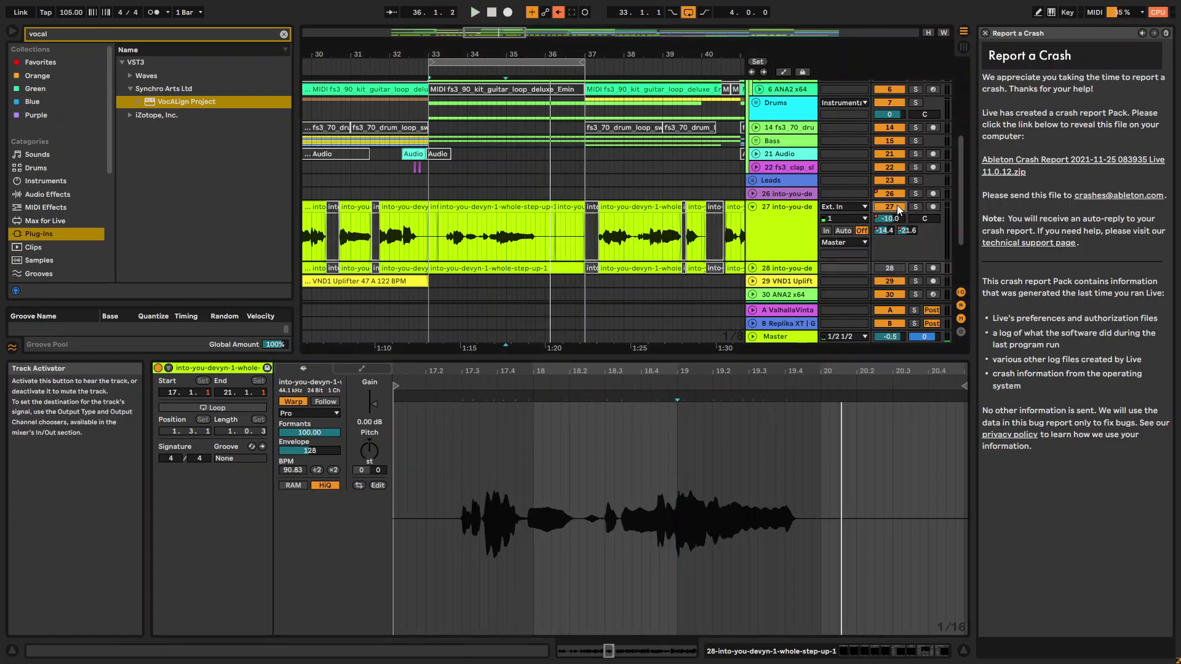
key("space")
left_click(486, 240)
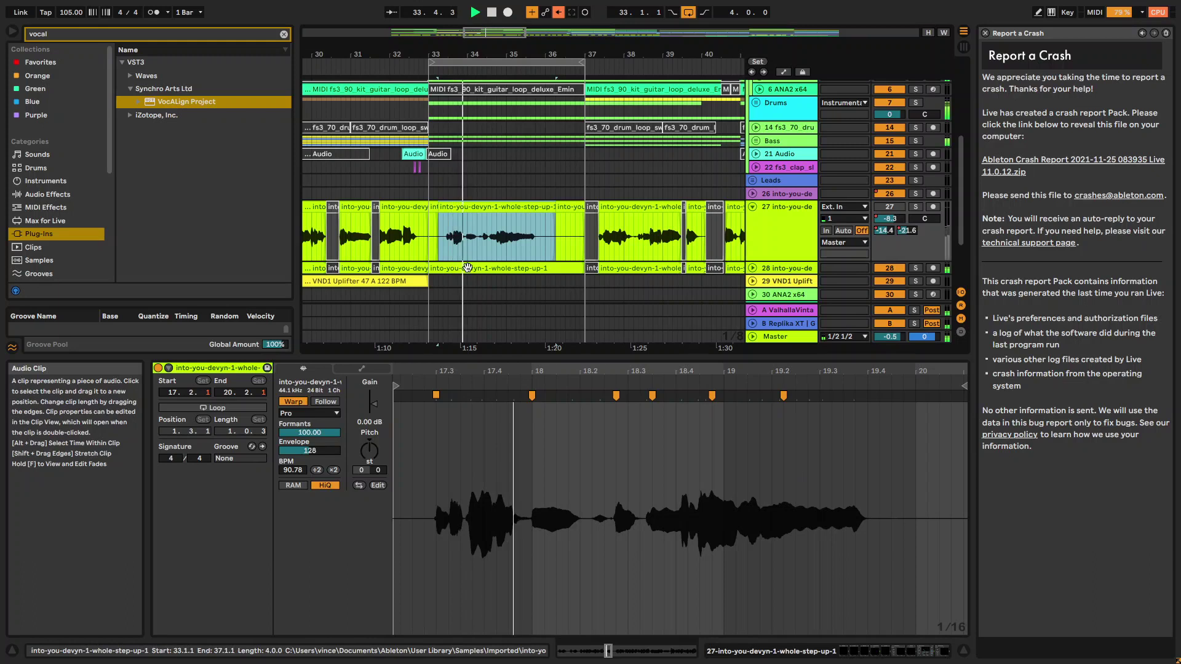
left_click(467, 267)
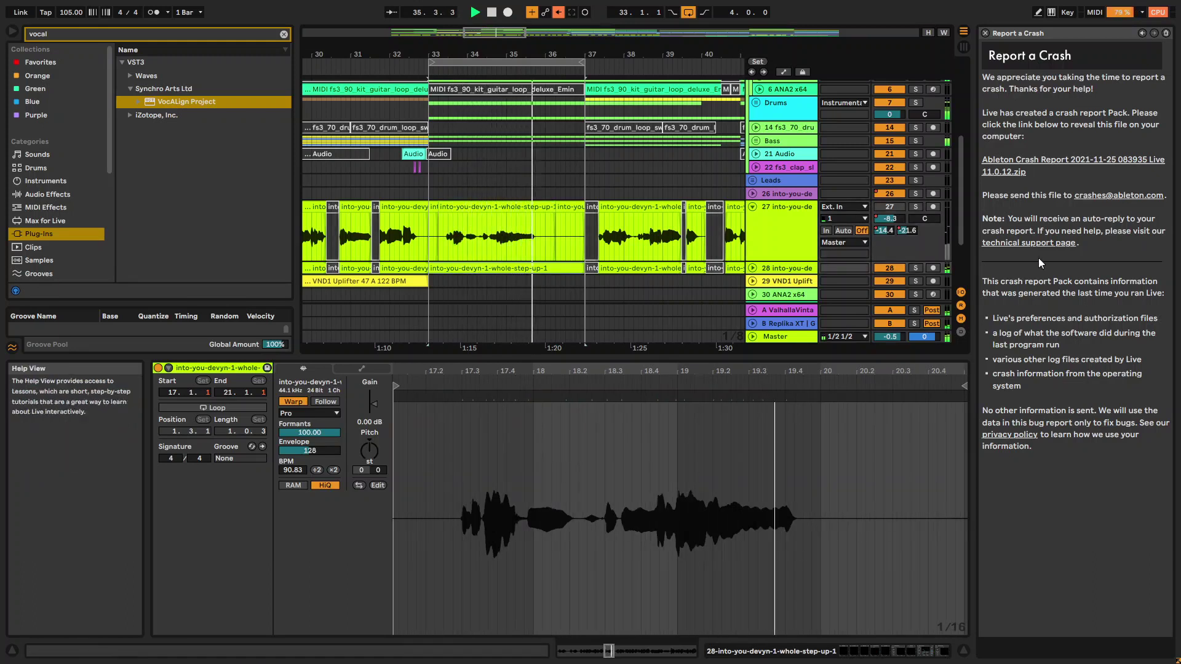
key("space")
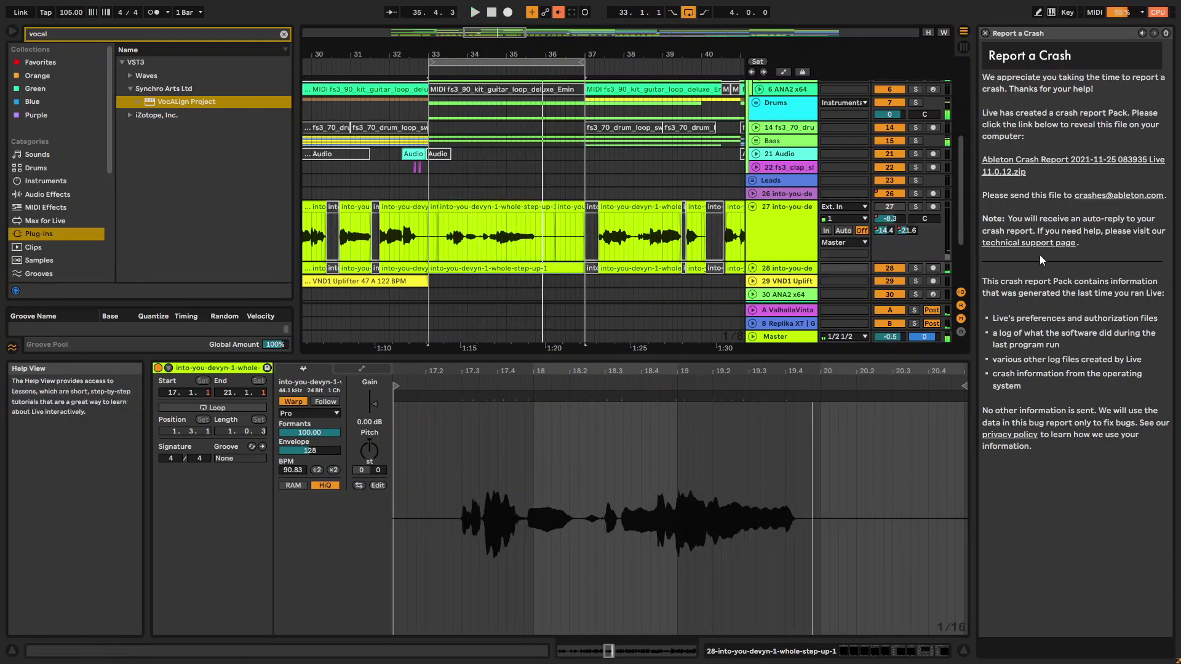
Deactivate track 28, reactivate track 27, and play its warped vocal clip alone
left_click(896, 270)
left_click(889, 206)
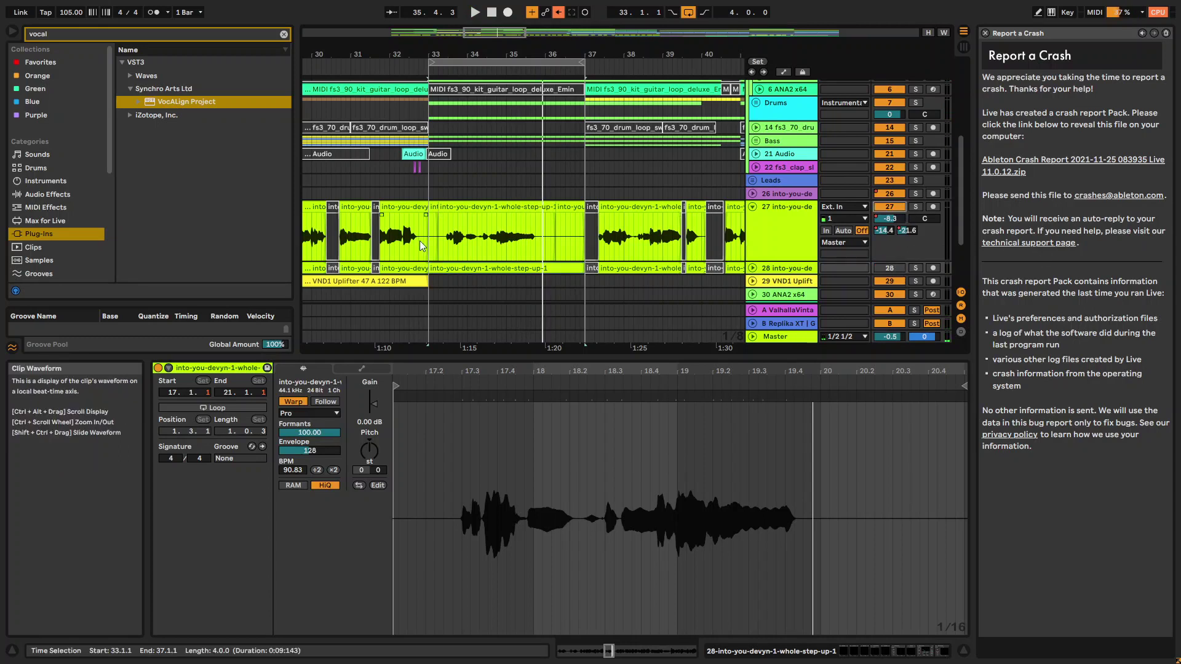
left_click(457, 204)
key("space")
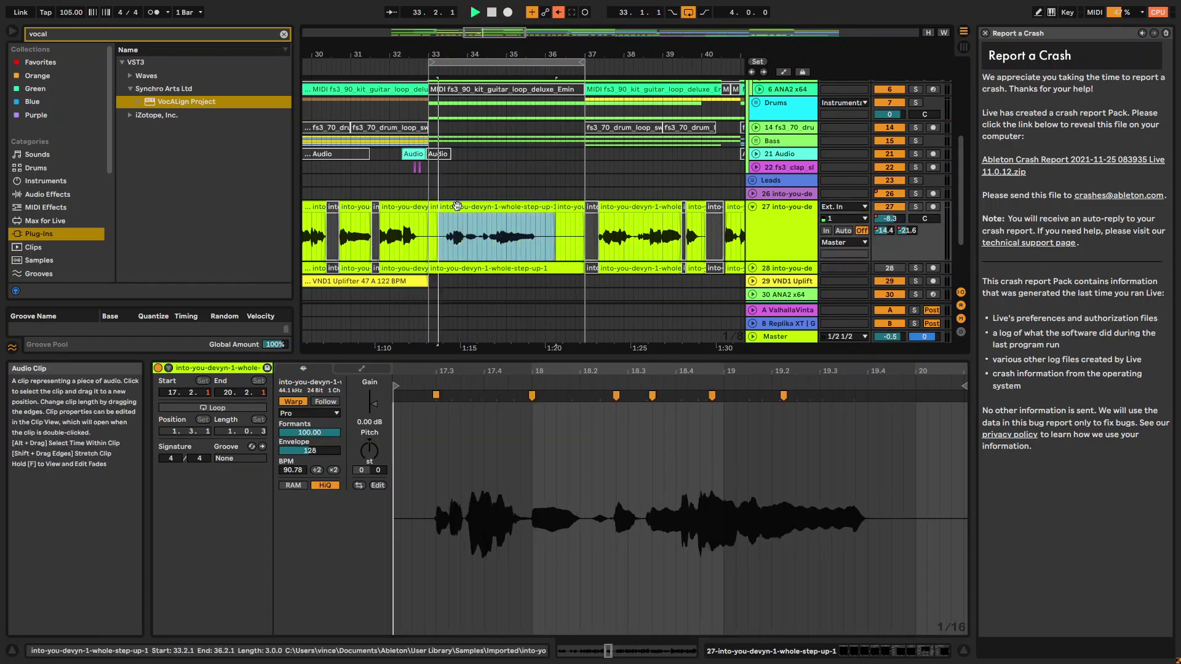